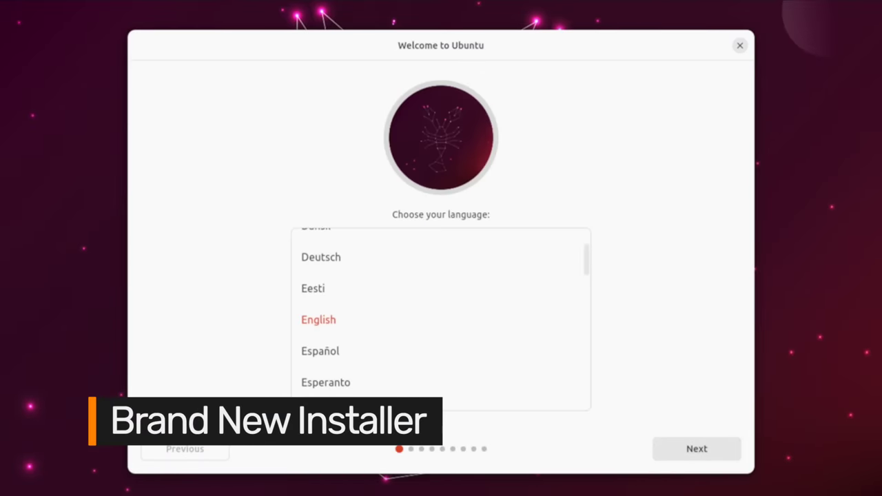
Accept English, the English (UK) layout, wired connection and normal installation, keeping advanced disk features at None
left_click(709, 449)
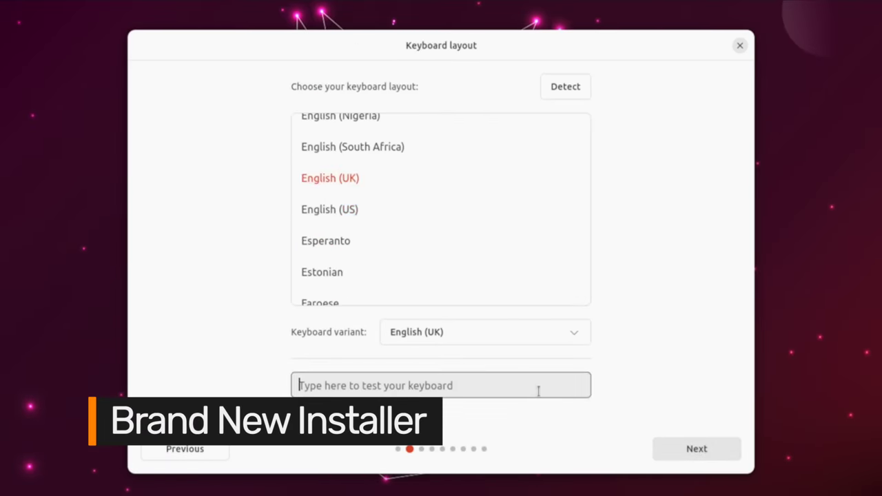
left_click(694, 451)
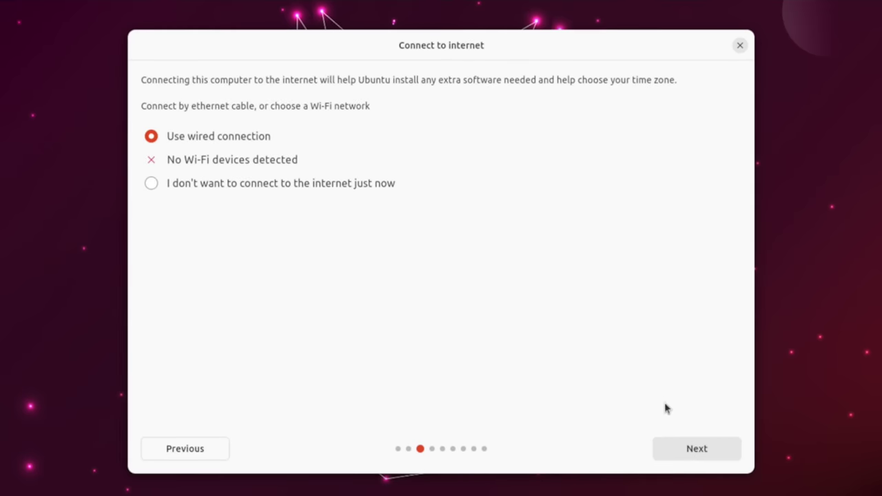
left_click(686, 448)
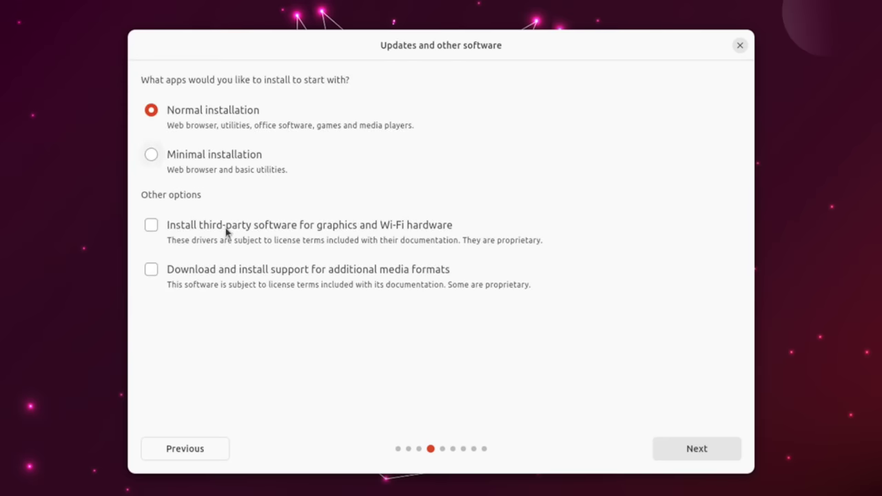
left_click(669, 455)
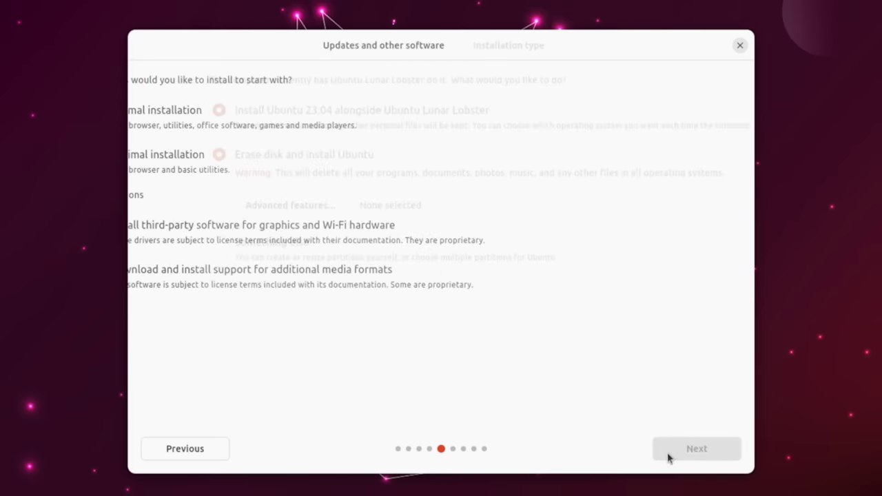
left_click(262, 209)
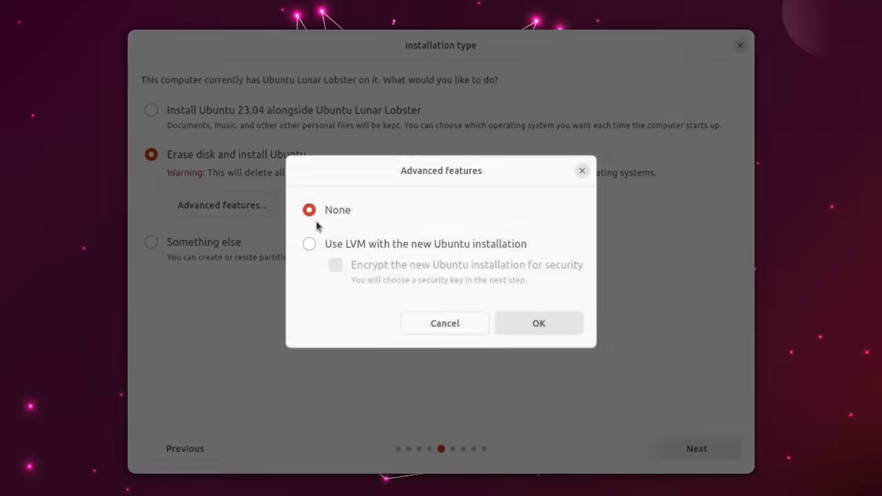
left_click(442, 318)
left_click(688, 447)
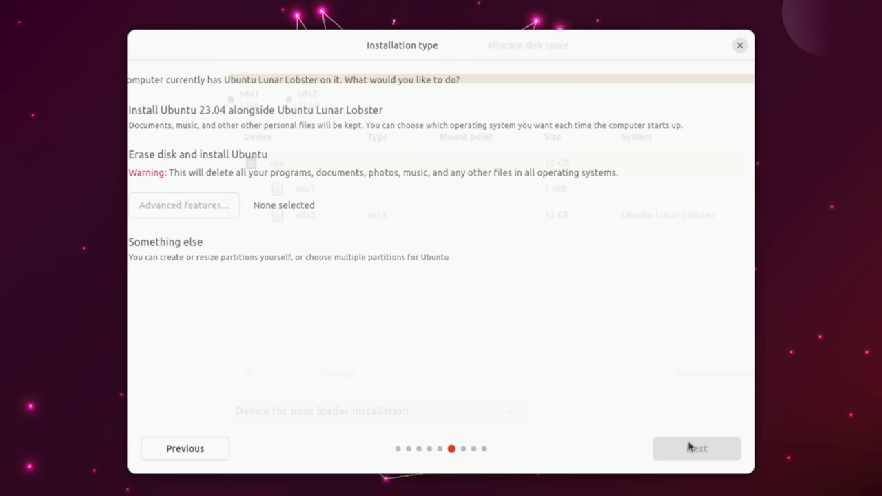
Review the sda2 partition's filesystem options and cancel, leaving it as Ext4
left_click(231, 189)
left_click(226, 216)
left_click(267, 373)
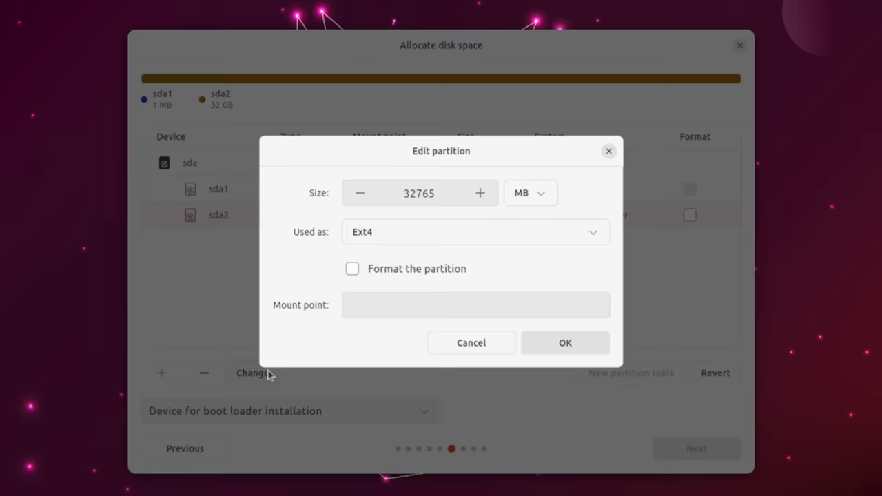
left_click(592, 234)
left_click(304, 237)
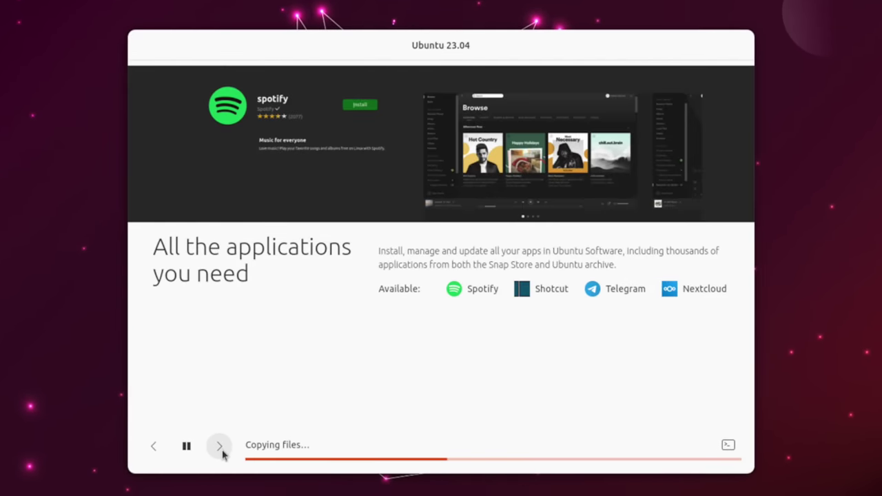
left_click(248, 430)
Advance the install slideshow past the creativity, gaming, privacy and productivity slides to Access for everyone
left_click(220, 448)
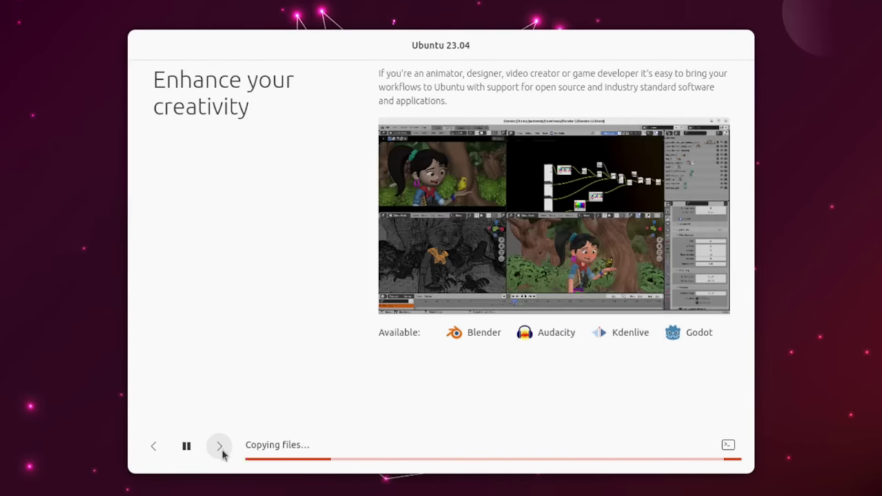
left_click(221, 448)
left_click(220, 448)
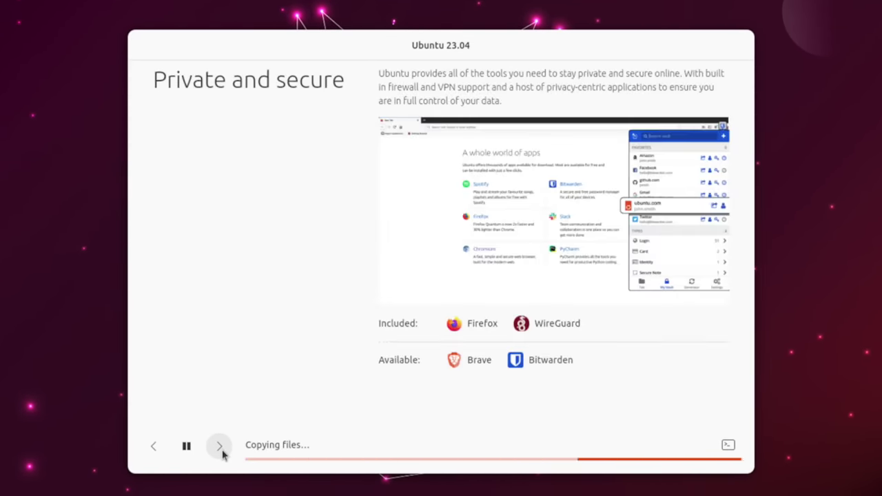
left_click(221, 448)
left_click(219, 447)
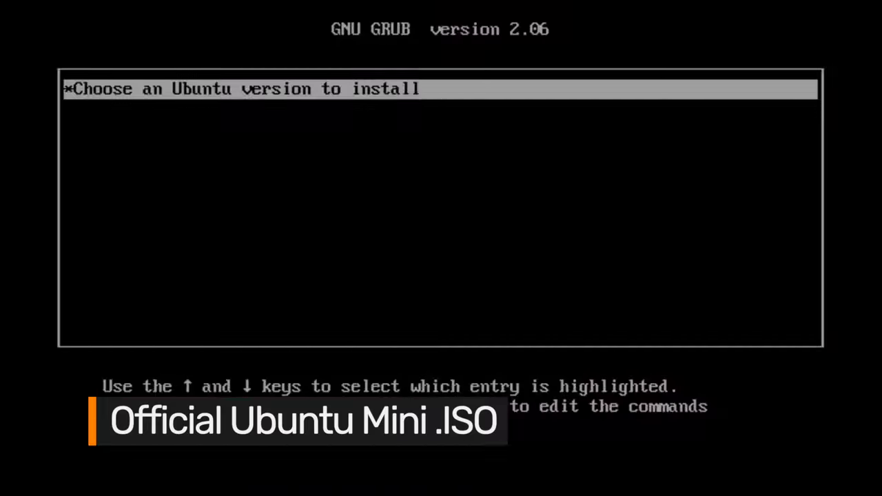
Boot the Choose an Ubuntu version entry and start loading Ubuntu Desktop 22.10
key("Return")
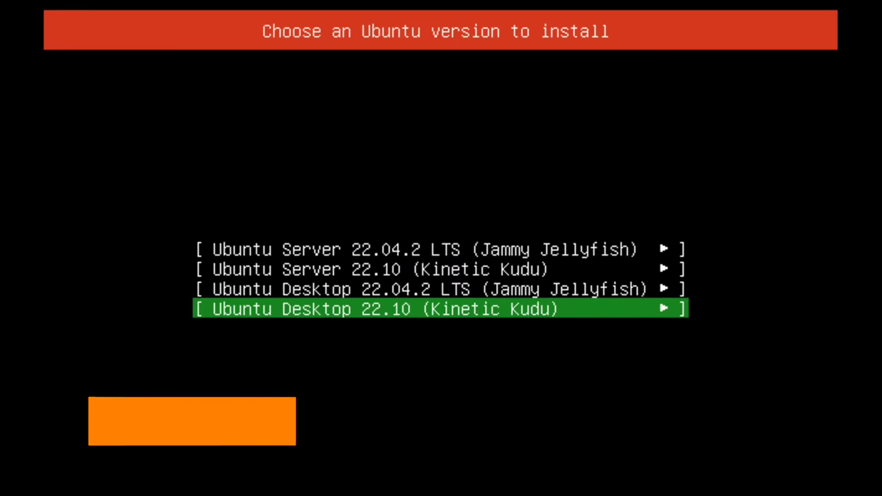
key("Return")
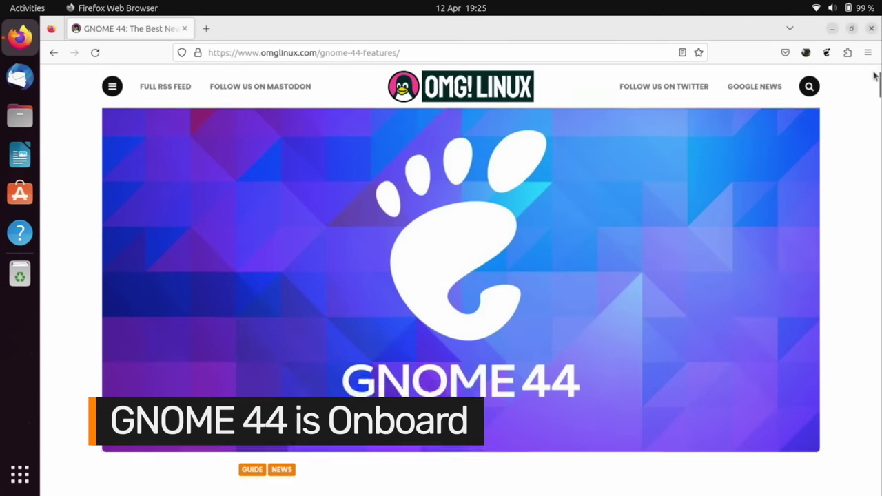
Scroll the OMG! Linux GNOME 44 article past the hero image to the New Features heading
scroll(874, 76, "down", 7)
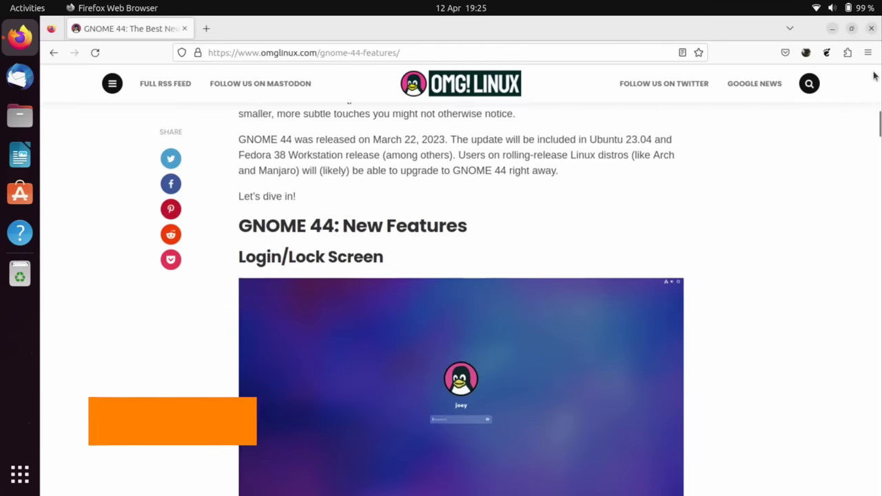
scroll(874, 76, "down", 3)
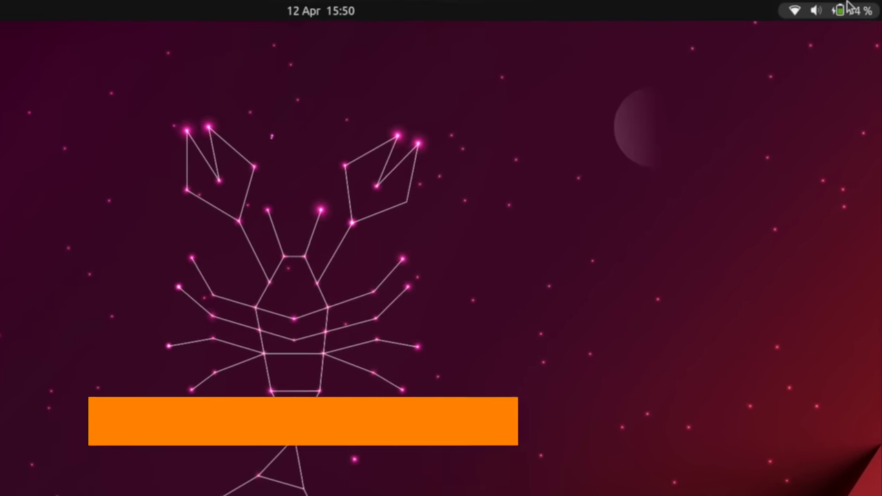
Connect to the Purr Wi-Fi network from quick settings
left_click(869, 8)
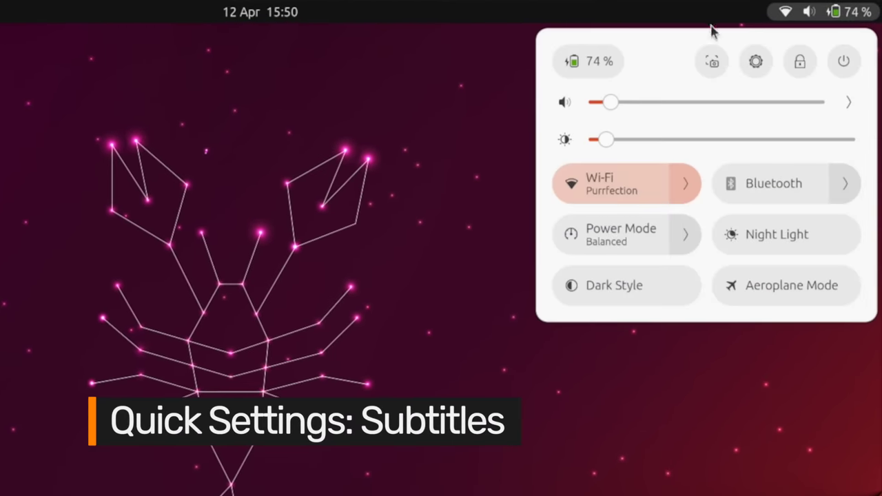
left_click(688, 185)
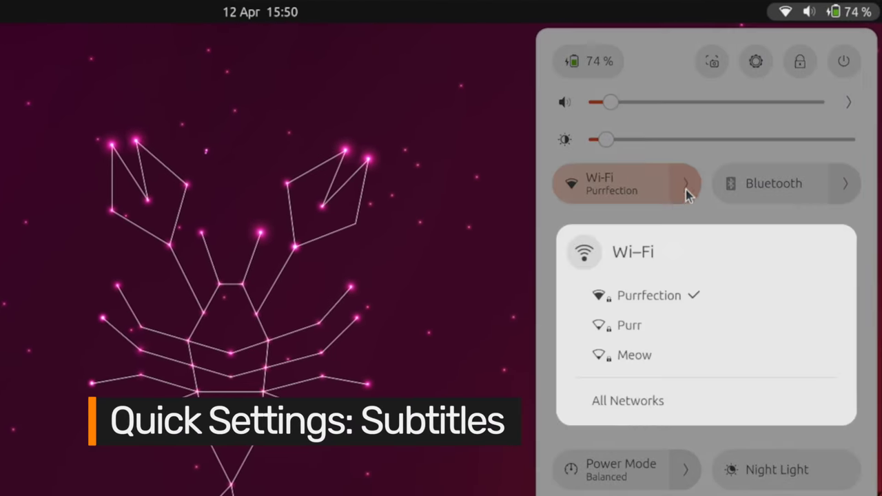
left_click(643, 325)
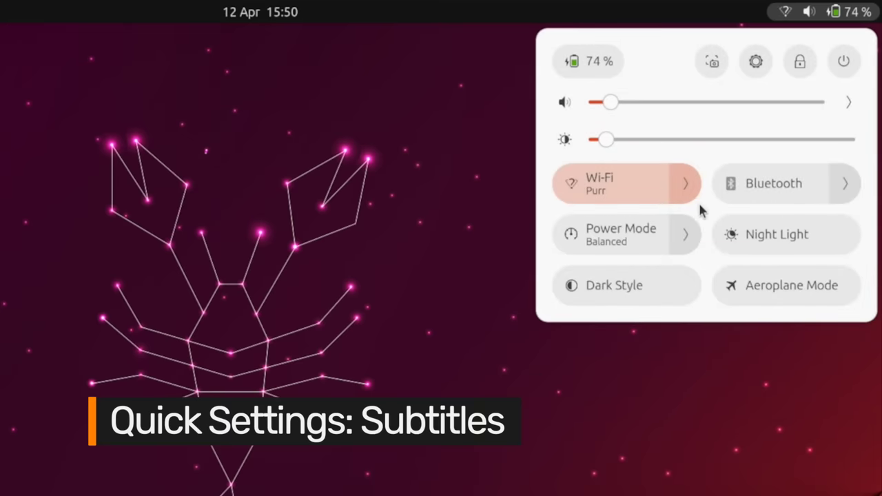
Switch the power mode to Performance, then back to Balanced
left_click(663, 246)
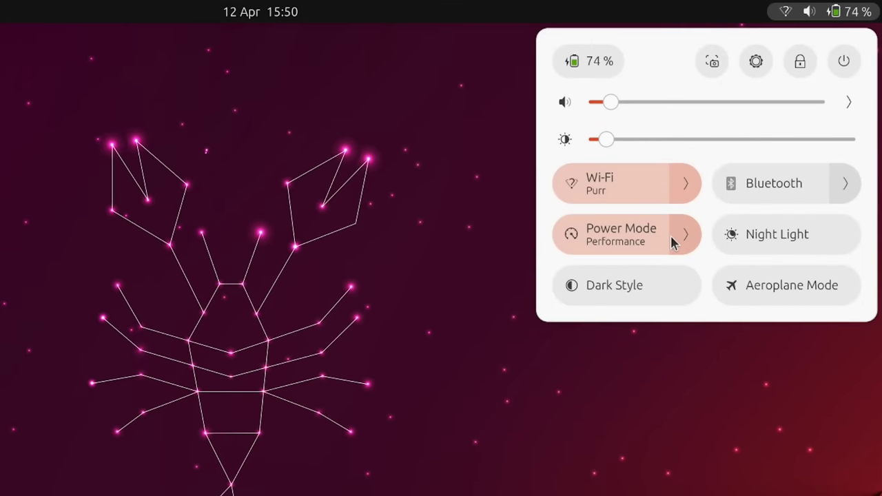
left_click(672, 241)
left_click(611, 372)
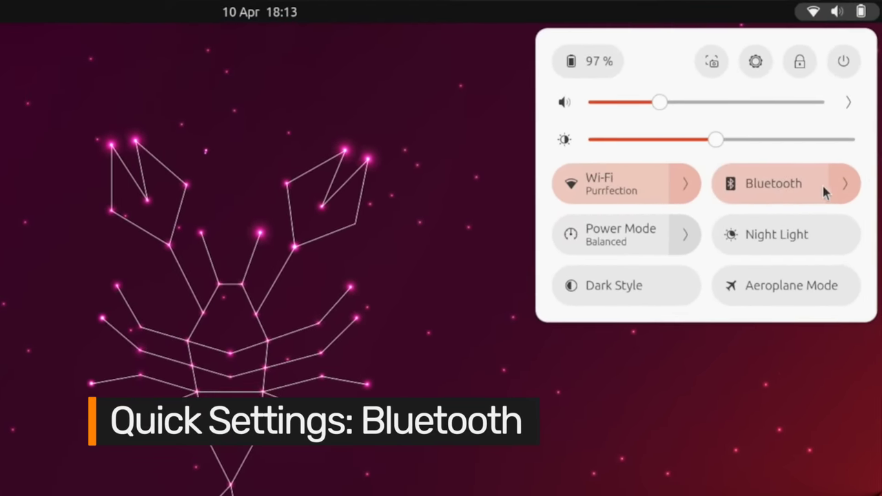
Turn Bluetooth on and connect the 8Bitdo SF30 Pro controller and Creative Pebble Pro
left_click(854, 146)
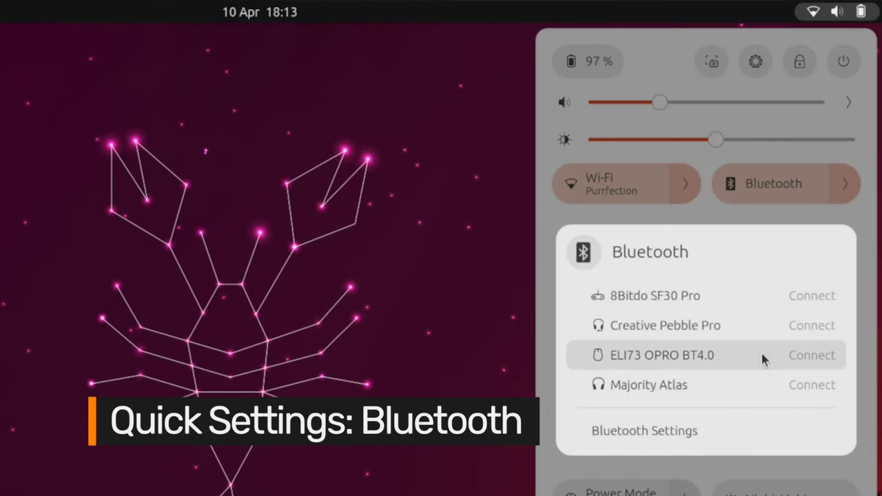
left_click(736, 297)
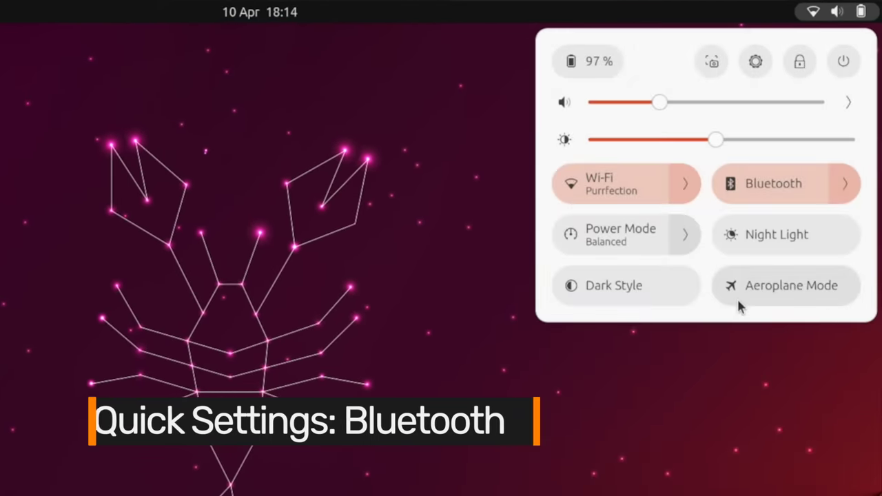
left_click(839, 199)
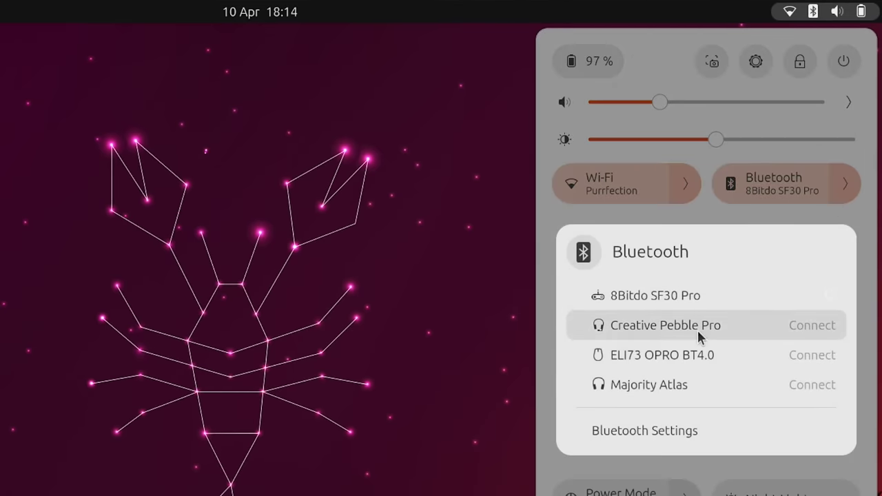
left_click(699, 337)
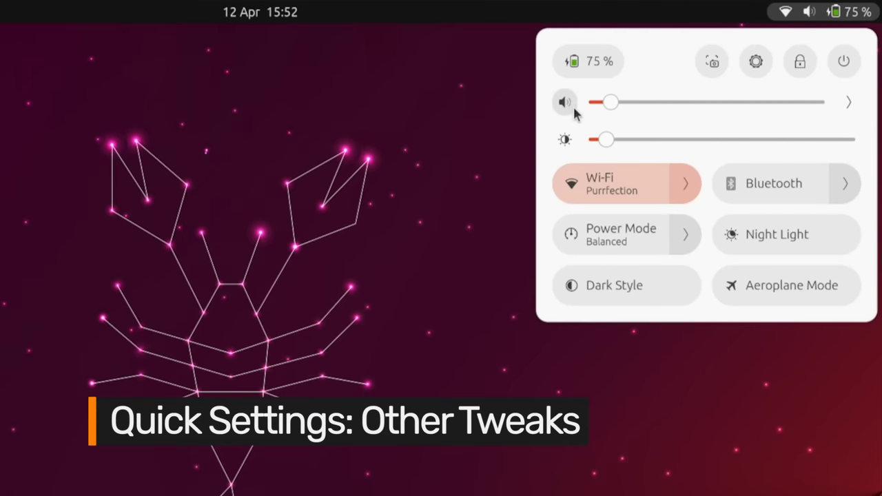
Set the power mode to Power Saver using keyboard navigation in quick settings
left_click(515, 133)
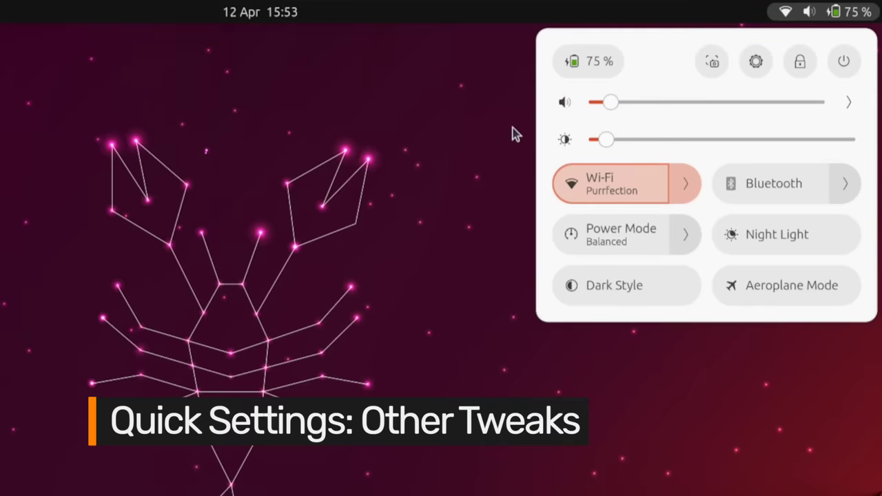
key("Down")
key("Left")
key("Return")
key("Down")
key("Down")
key("Return")
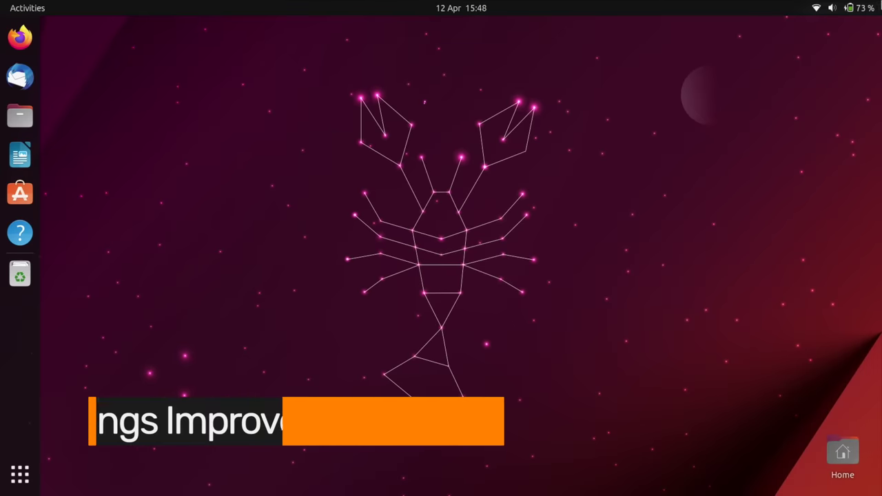
In Settings, preview a new WireGuard VPN connection's IPv4 and IPv6 pages
left_click(879, 7)
left_click(796, 42)
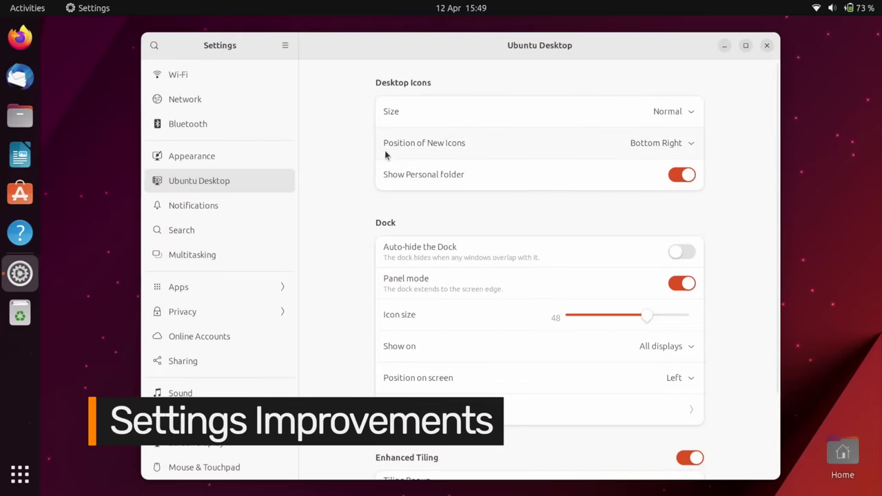
left_click(212, 100)
left_click(691, 97)
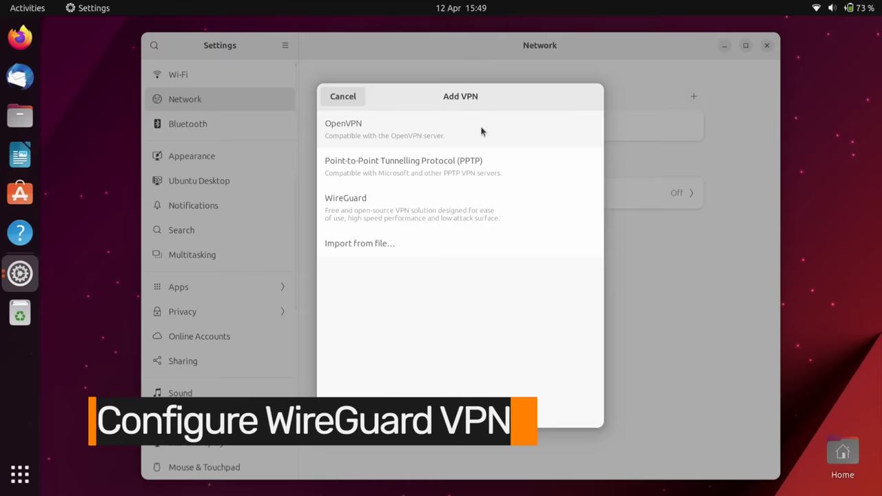
left_click(442, 216)
left_click(374, 121)
left_click(410, 121)
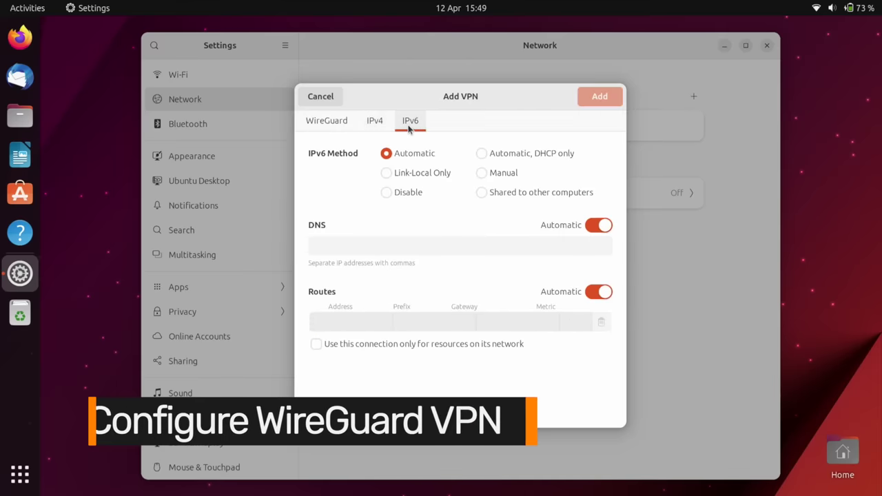
left_click(374, 121)
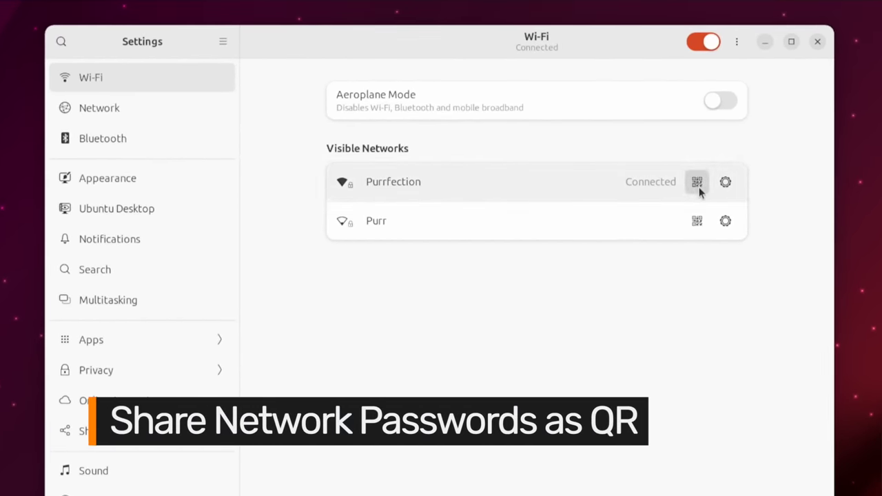
Show the Purrfection Wi-Fi password QR code, then view the Touchpad settings under Mouse & Touchpad
left_click(699, 186)
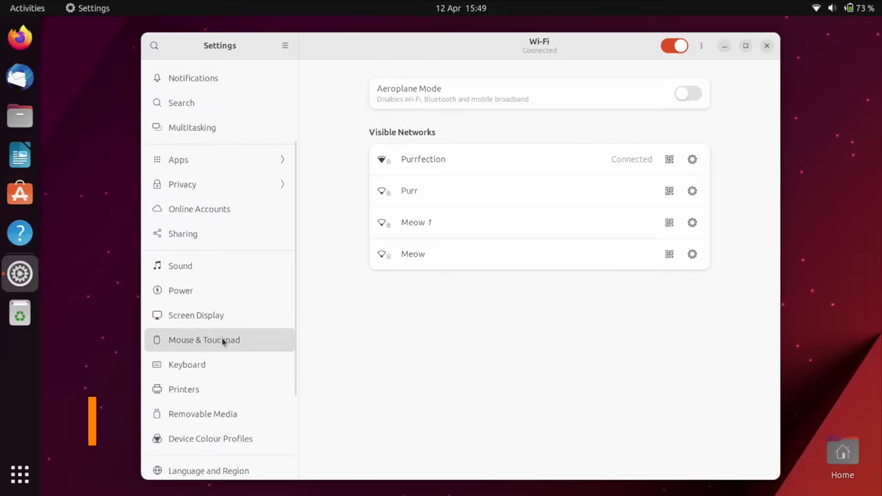
left_click(223, 341)
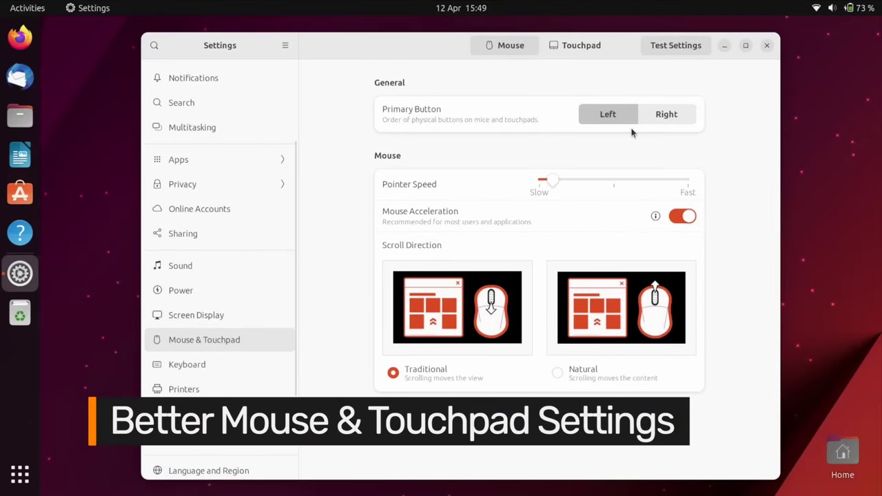
left_click(654, 216)
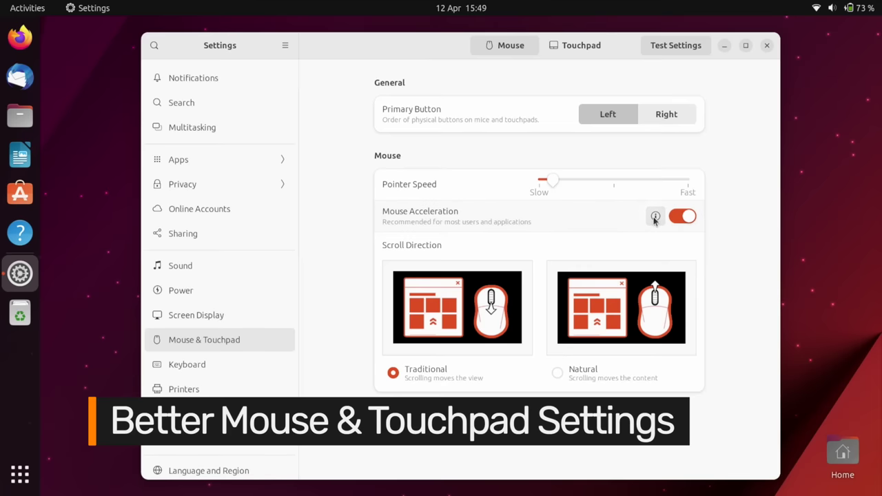
left_click(589, 46)
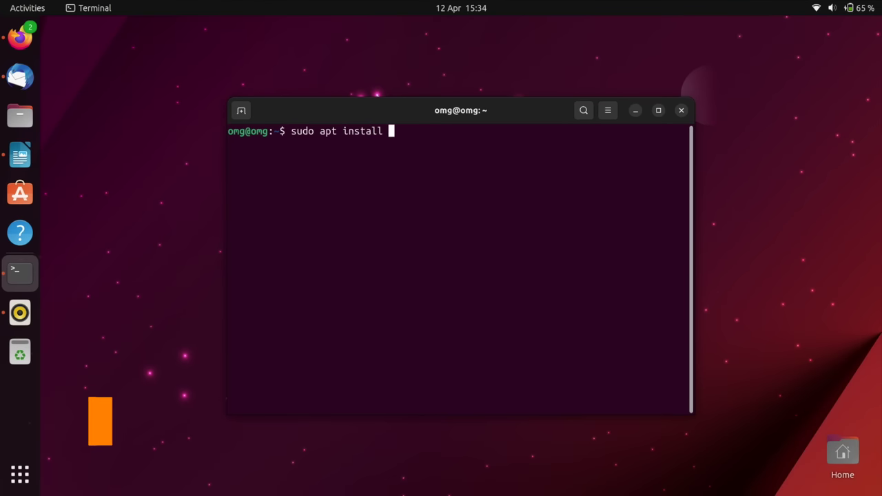
Tile the search.php editor bottom-right, fill the top-left with Firefox, and resize the tiles together
type("gnome-shell")
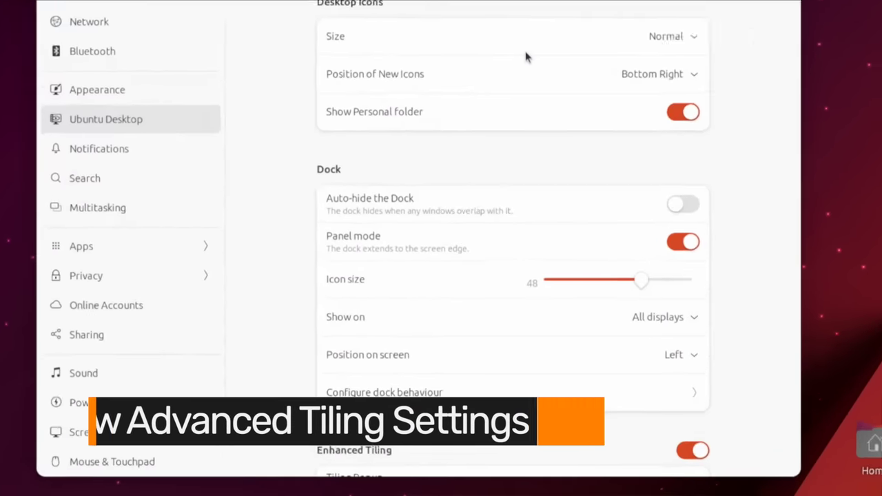
scroll(72, 10, "down", 5)
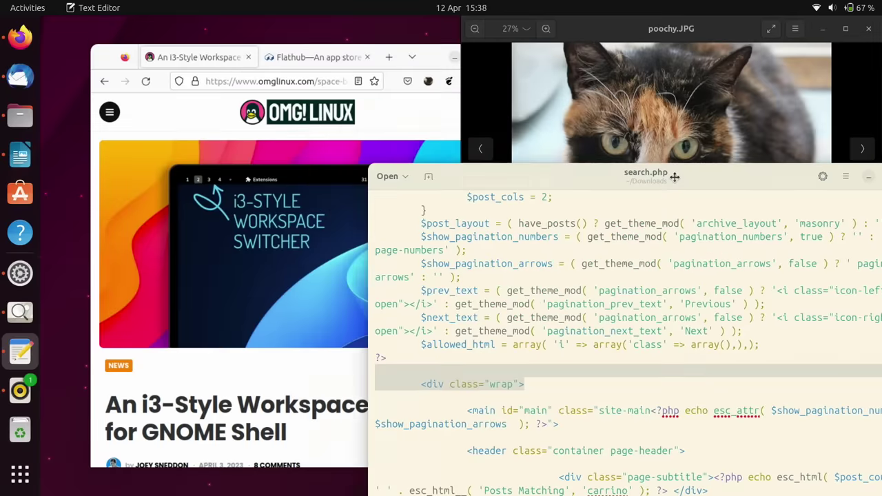
left_click_drag(675, 174, 716, 469)
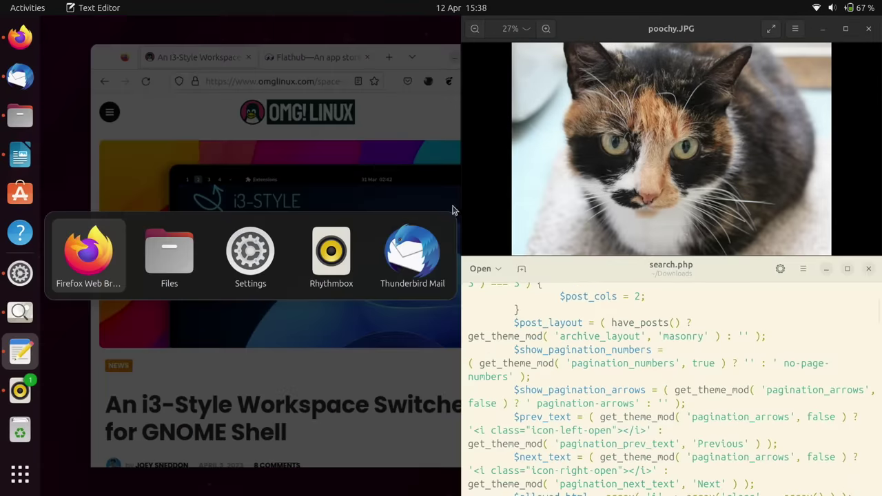
left_click(88, 252)
scroll(274, 237, "down", 10)
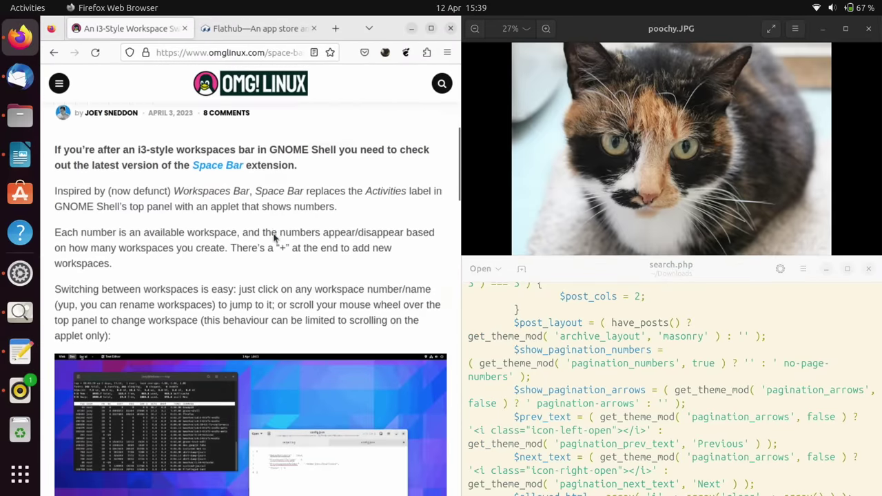
left_click_drag(466, 245, 425, 242)
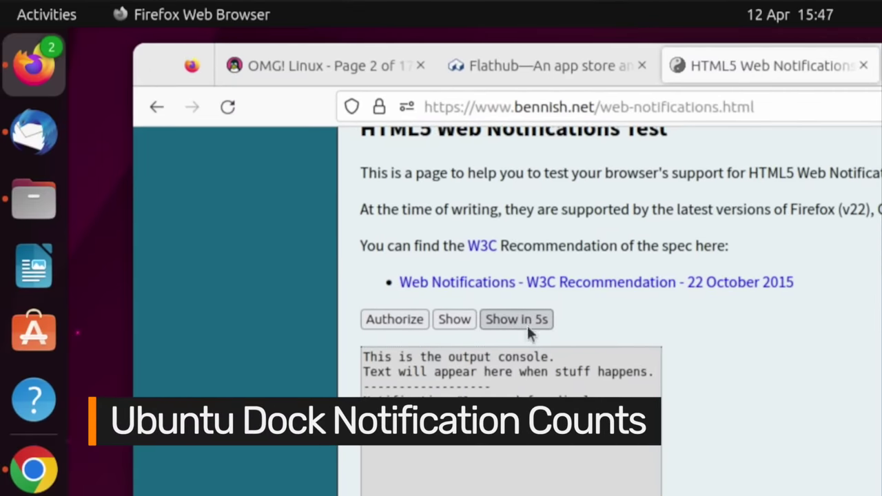
Trigger a delayed test notification, minimize Firefox, and dismiss all four notifications including Nothing On
left_click(527, 325)
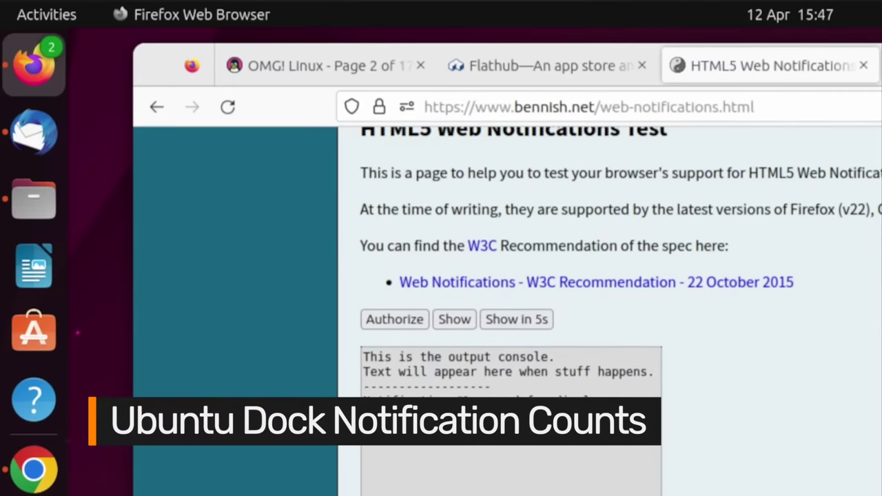
key("super+h")
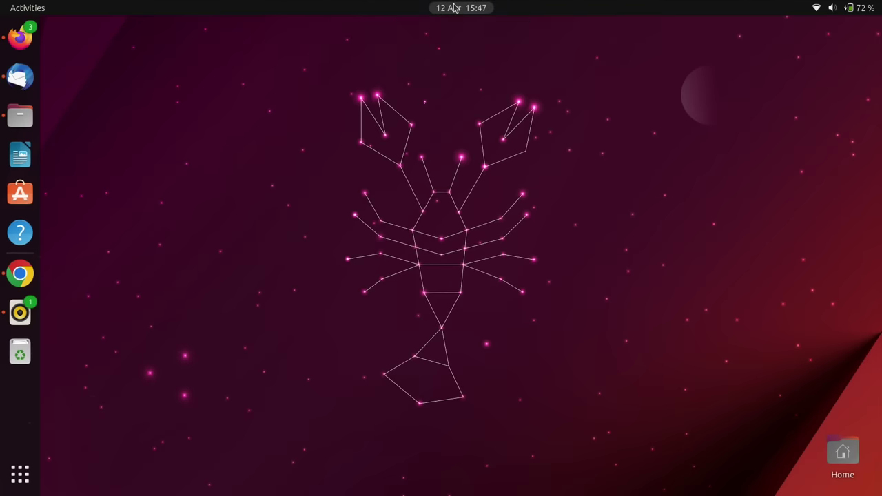
left_click(455, 7)
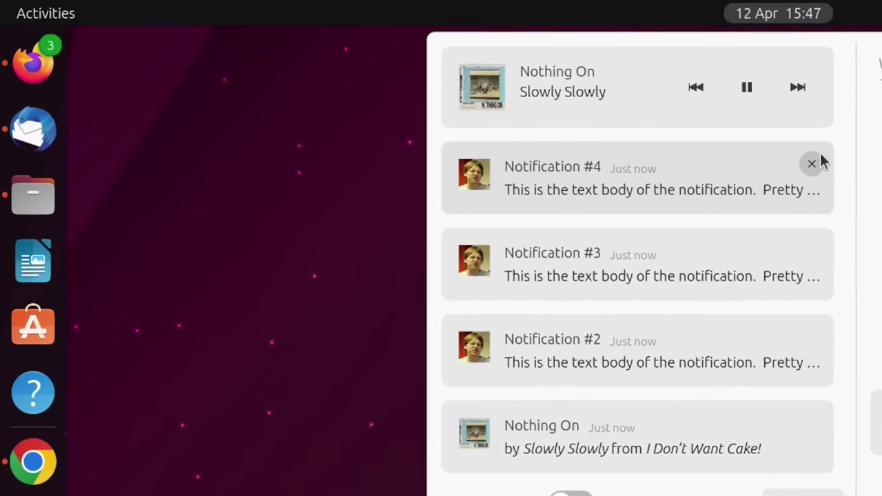
left_click(819, 159)
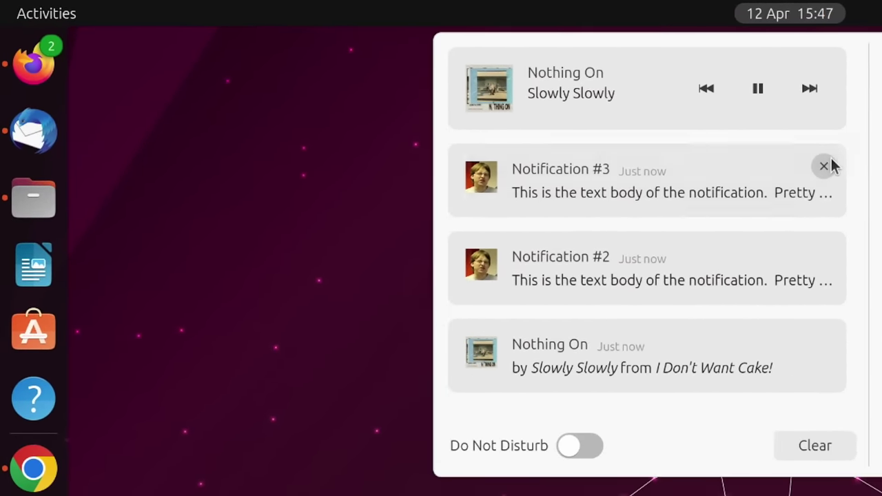
left_click(820, 158)
left_click(819, 158)
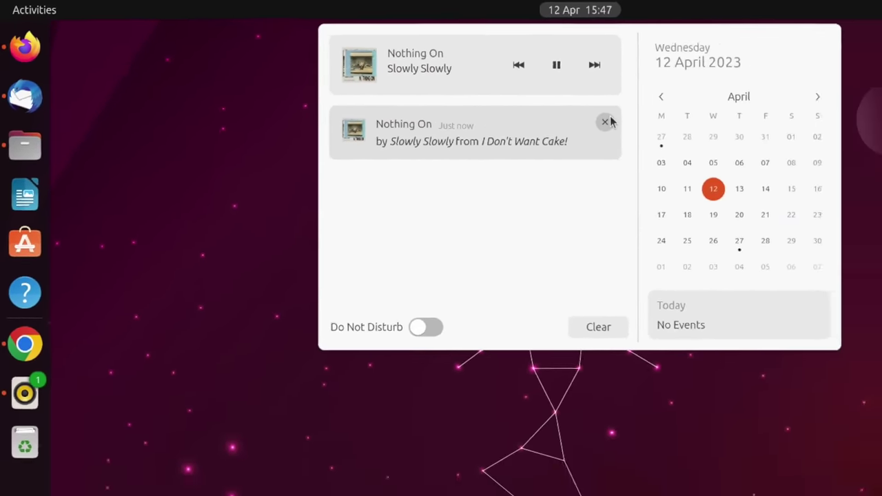
left_click(788, 160)
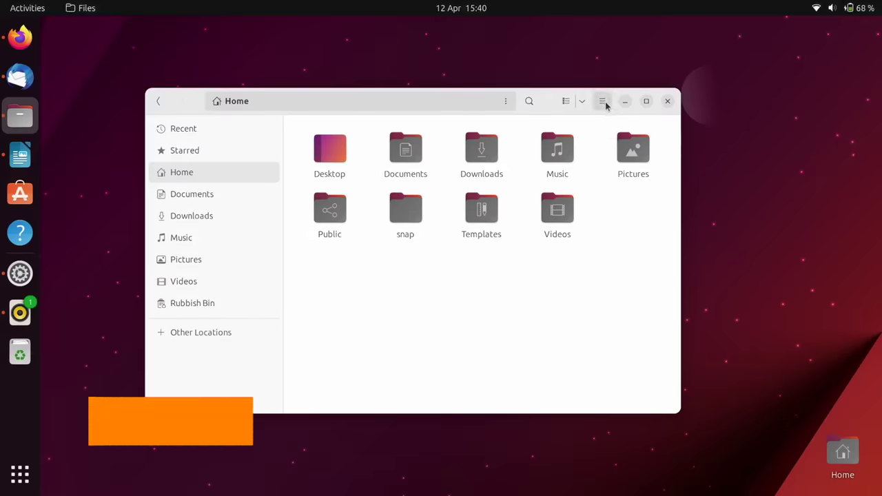
Enable expandable folders in Files preferences and switch Home to list view
left_click(602, 102)
left_click(587, 269)
left_click(540, 196)
left_click(583, 100)
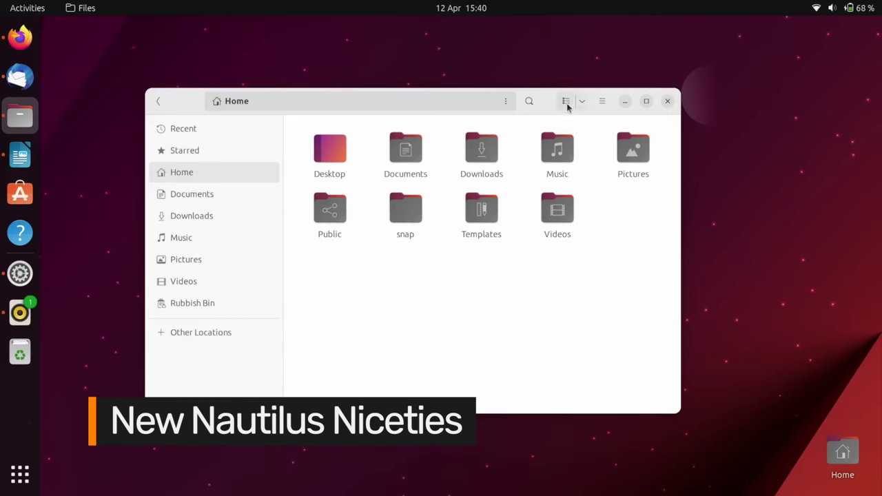
left_click(566, 103)
Expand Downloads and the firefox nightly folder inline, test icon sizes, and open Downloads in a tab
left_click(306, 214)
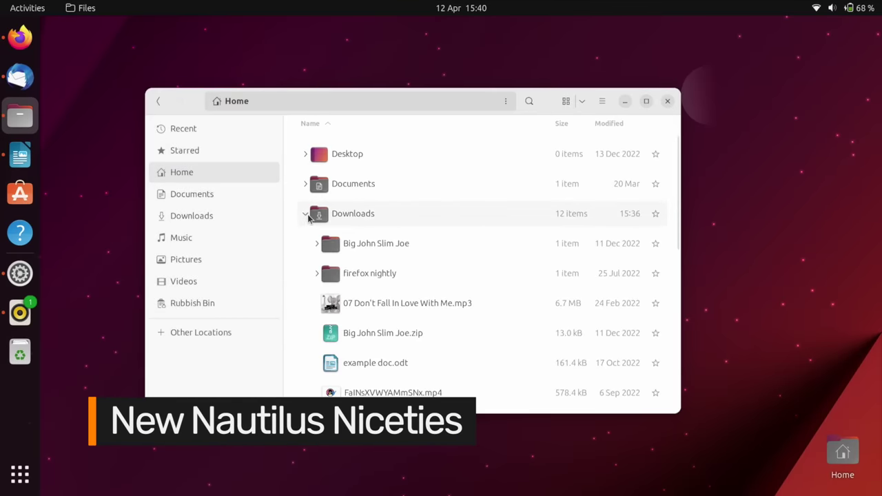
left_click(317, 274)
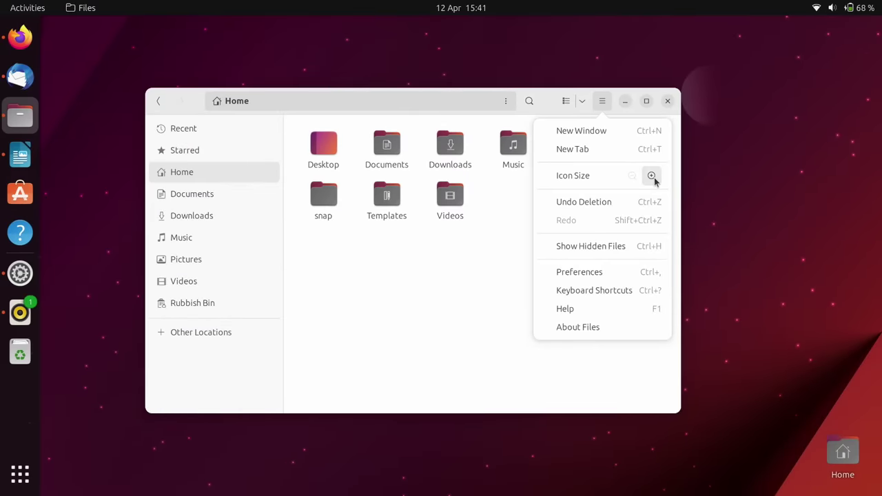
left_click(651, 175)
left_click(650, 176)
left_click(649, 176)
left_click(632, 177)
left_click(628, 179)
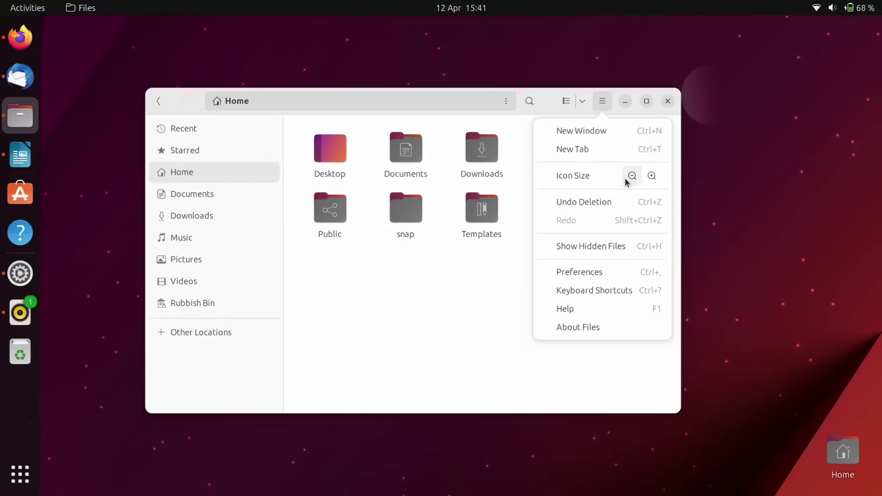
middle_click(482, 151)
right_click(548, 132)
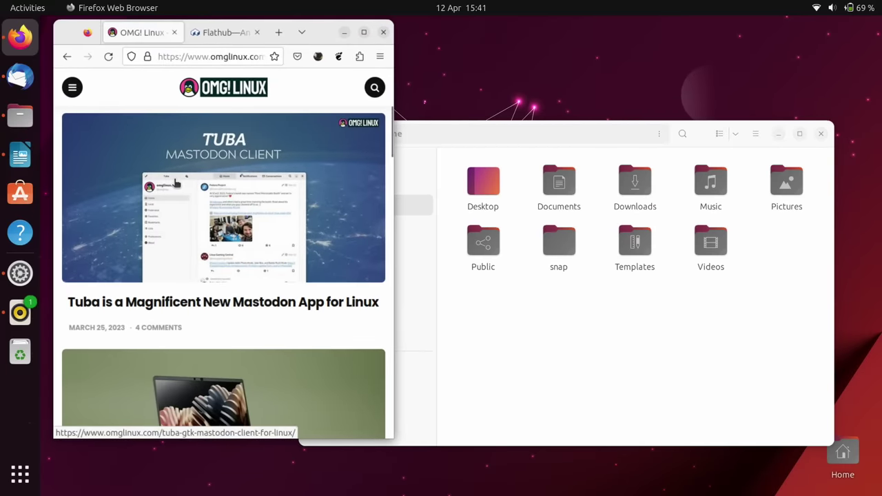
Copy the Tuba article image in Firefox and paste it into Home as Pasted image.png
right_click(175, 182)
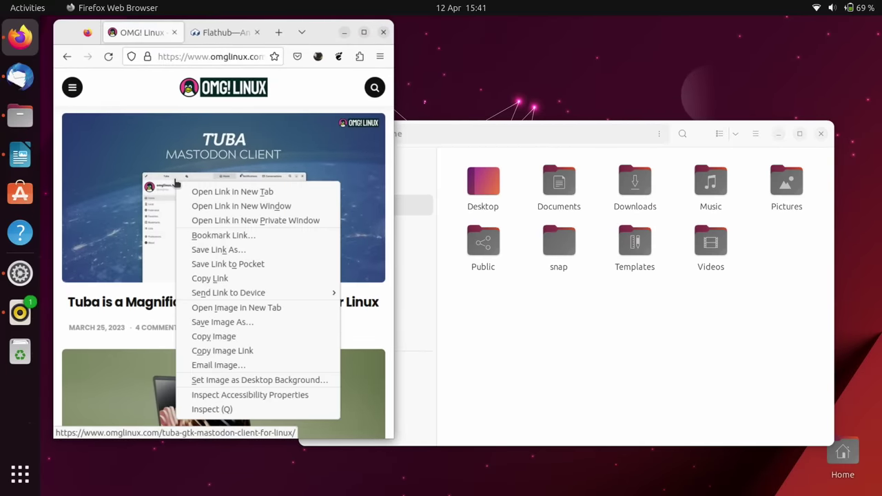
left_click(237, 336)
left_click(496, 324)
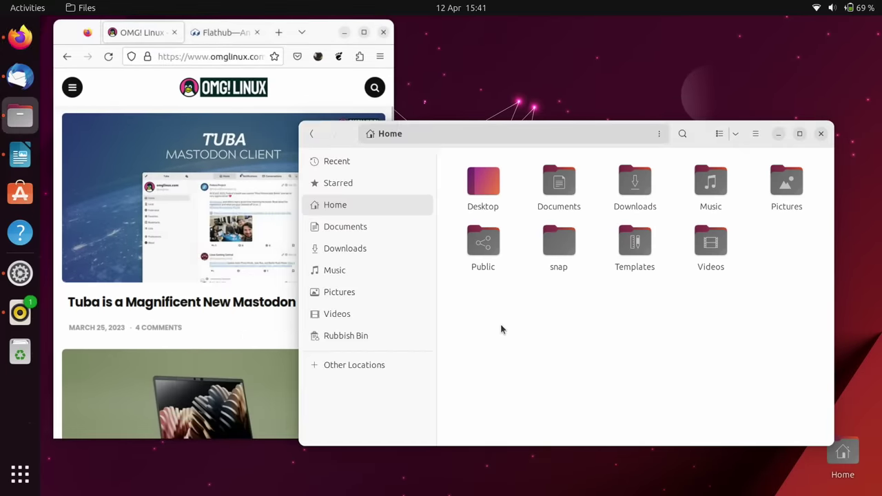
right_click(501, 329)
left_click(543, 222)
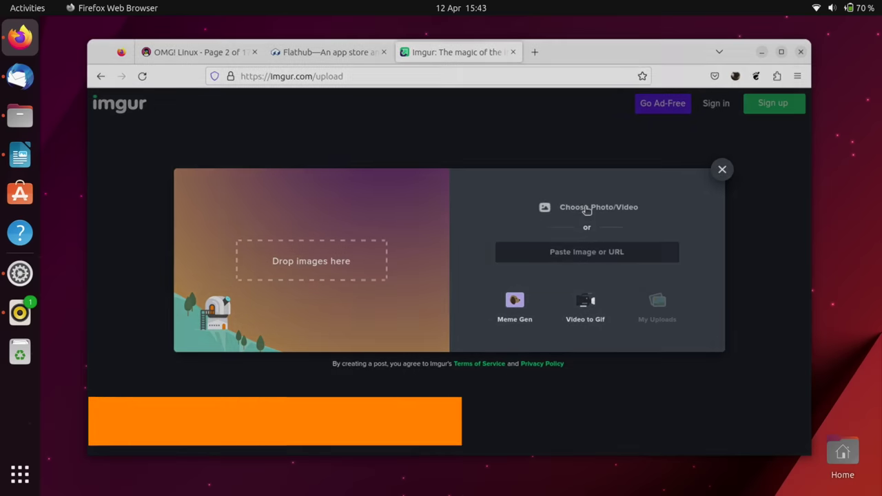
scroll(396, 279, "down", 10)
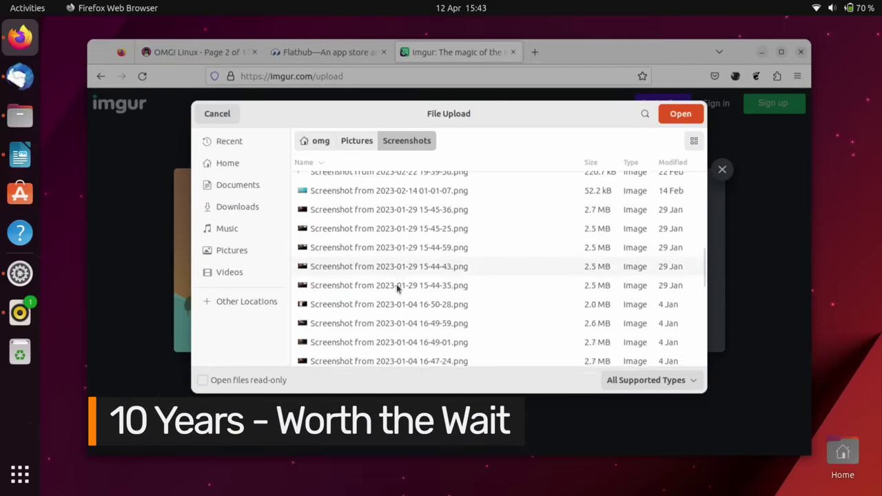
scroll(396, 284, "up", 10)
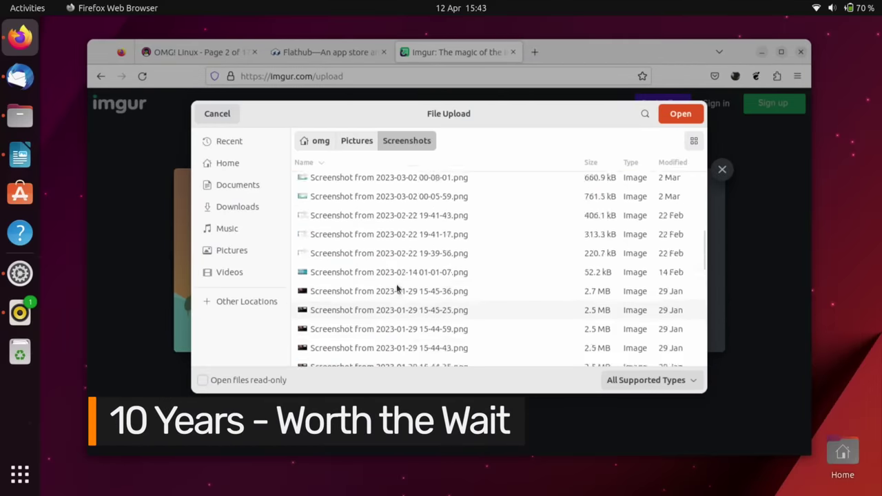
left_click(694, 141)
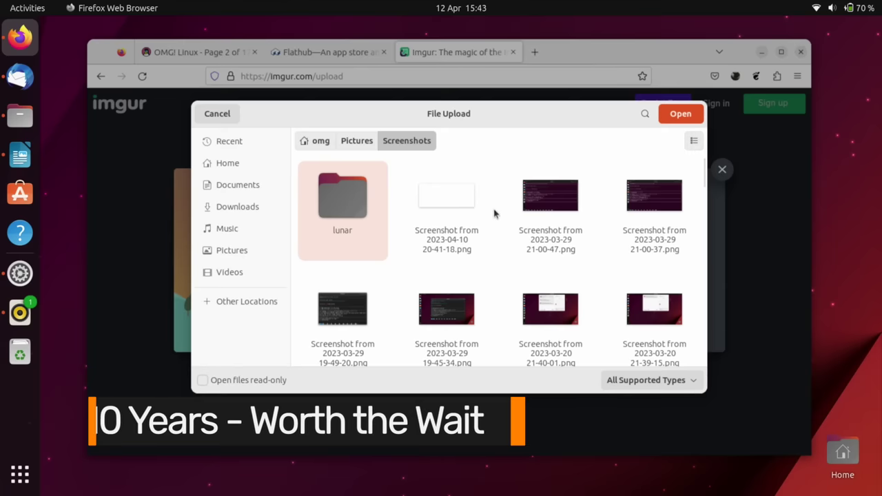
scroll(492, 213, "down", 5)
scroll(492, 213, "down", 5)
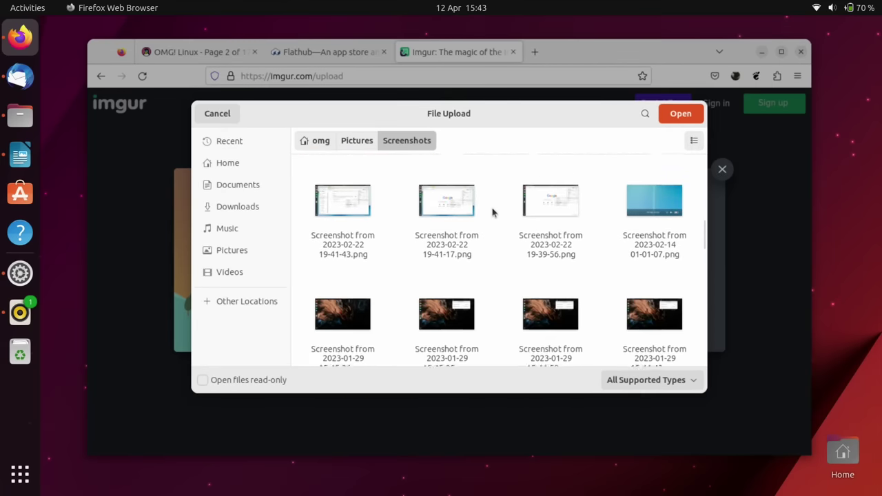
left_click(443, 198)
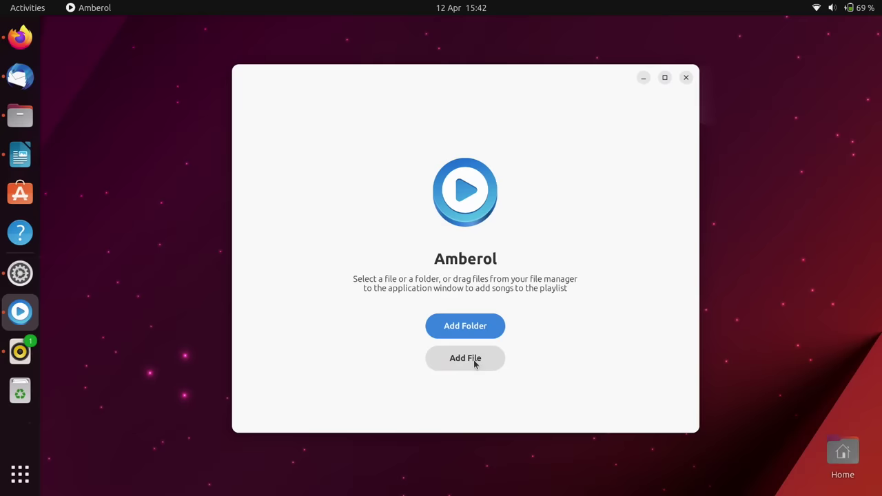
View music files as thumbnails in the song picker, then open the Vivaldi 5.5 and ++ HOT EXCLUSIVE ++ messages
left_click(473, 360)
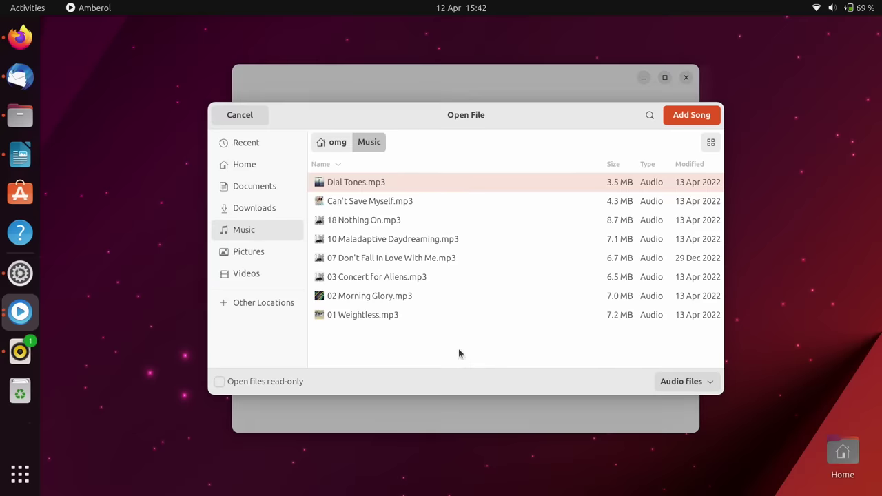
left_click(709, 143)
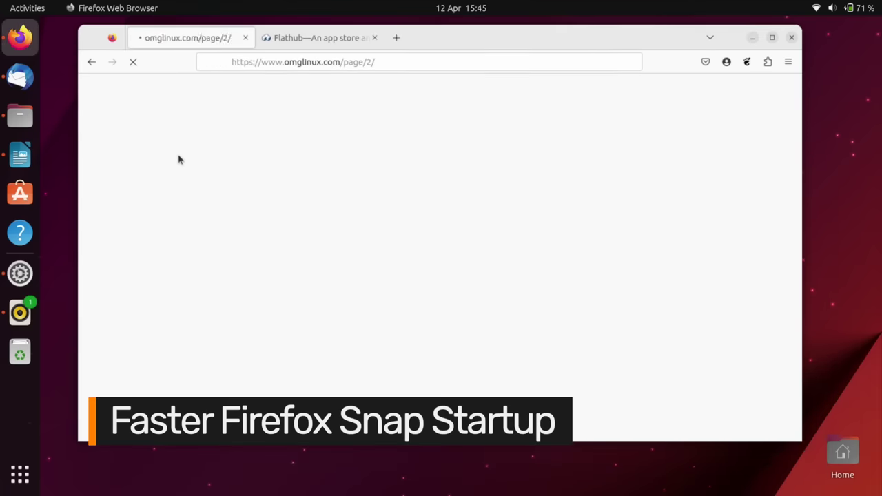
scroll(363, 153, "down", 10)
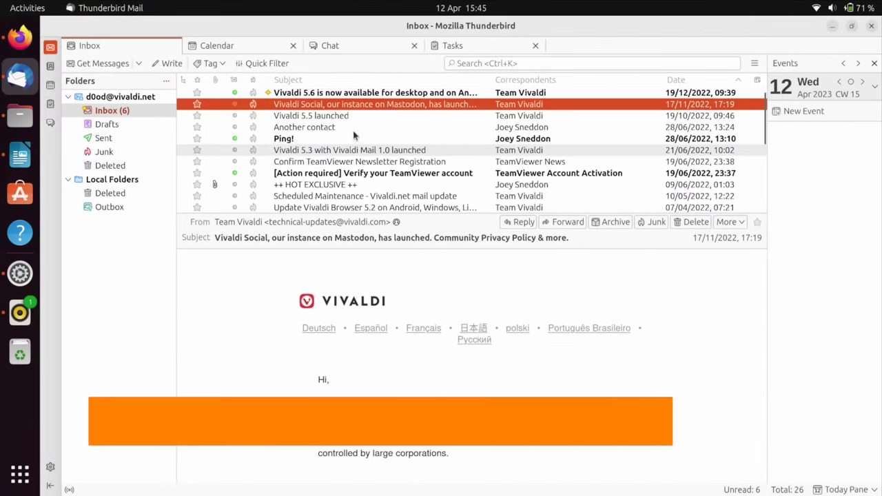
left_click(345, 117)
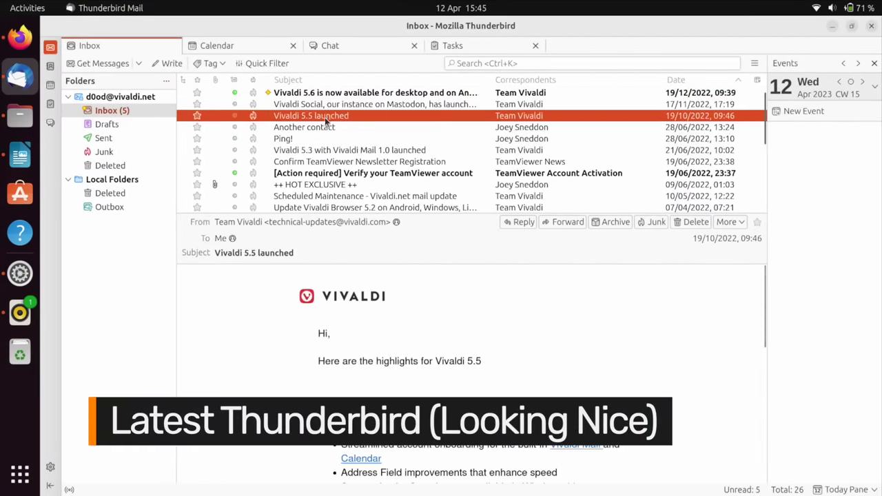
left_click(340, 186)
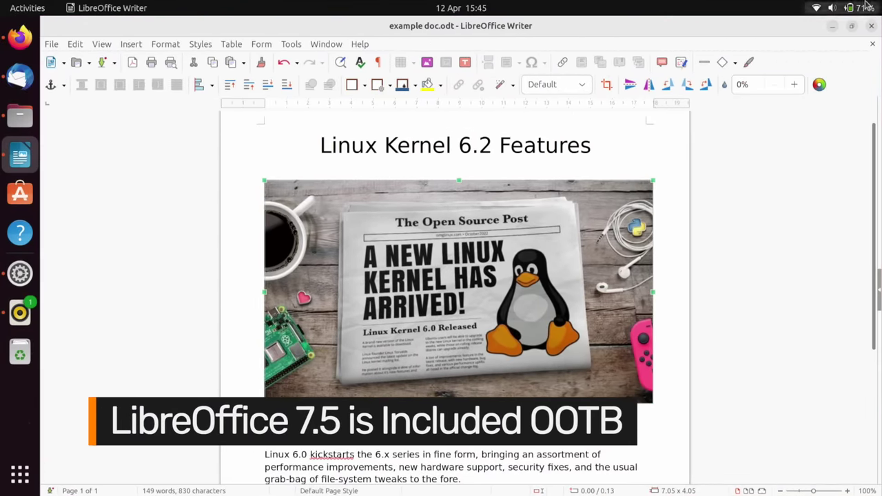
Turn on Dark Style in quick settings, then preview Writer's Export As PDF and EPUB options
left_click(866, 6)
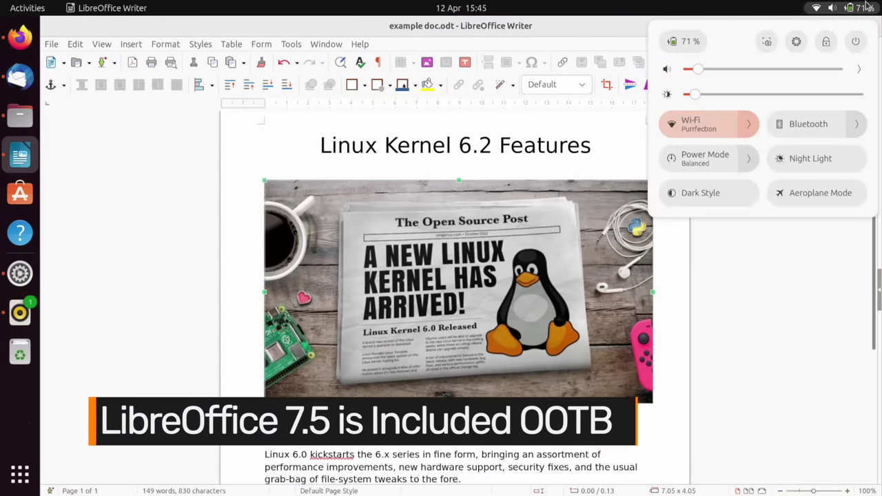
left_click(720, 192)
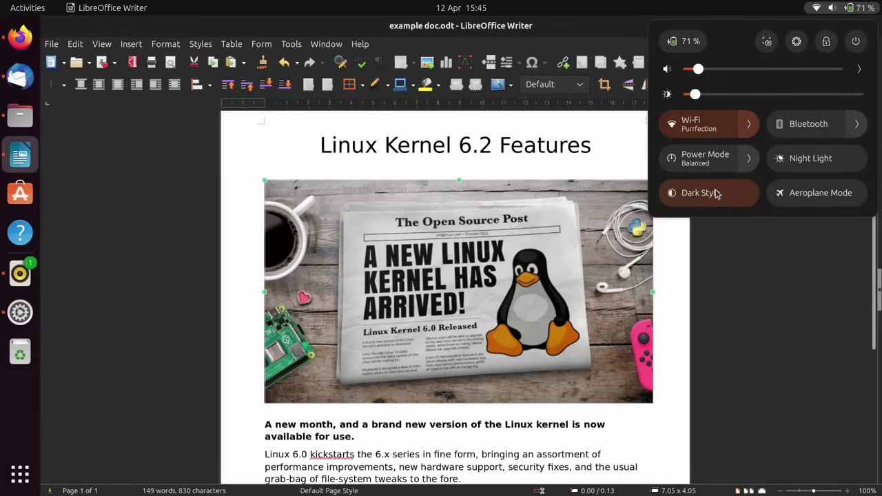
left_click(137, 161)
left_click(52, 44)
mouse_move(185, 279)
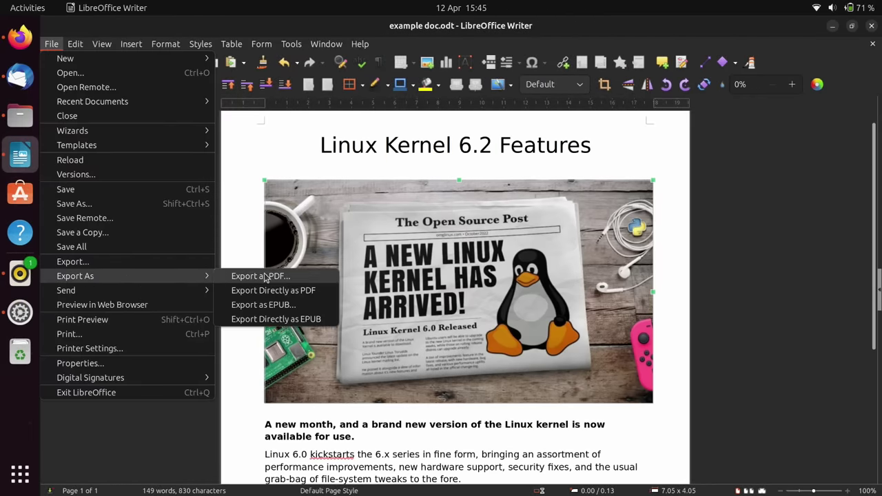
key("Escape")
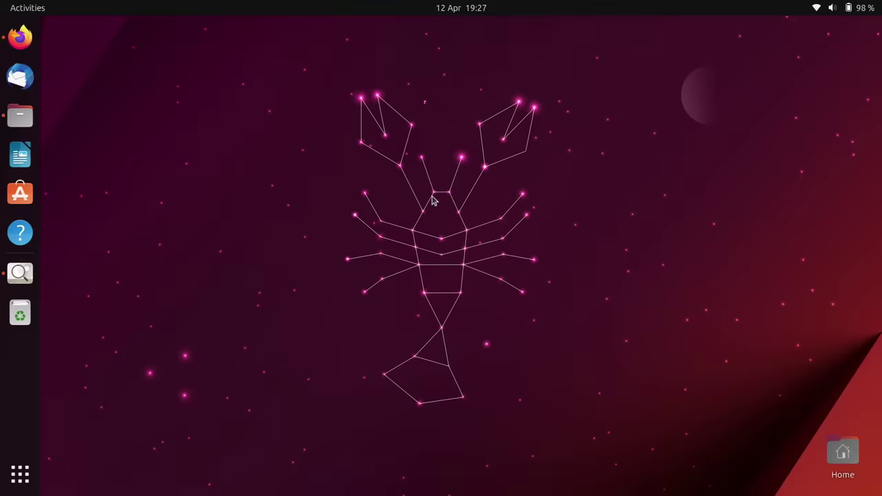
Launch Amberol from the Flathub Apps folder, play Can't Save Myself.mp3, and close its window
key("super")
key("super")
scroll(464, 387, "down", 1)
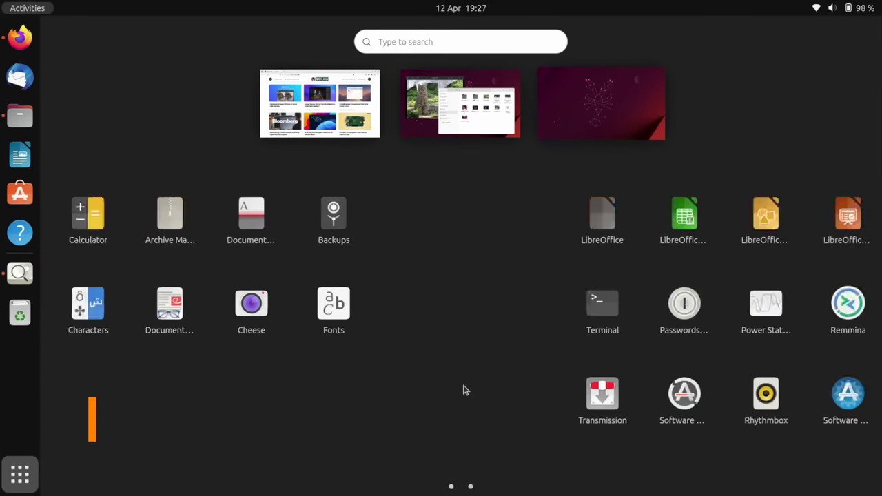
left_click(591, 399)
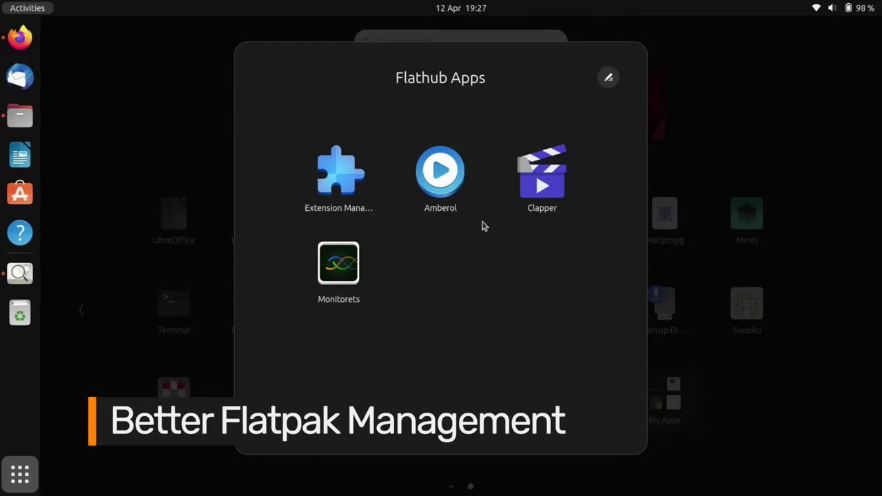
left_click(463, 190)
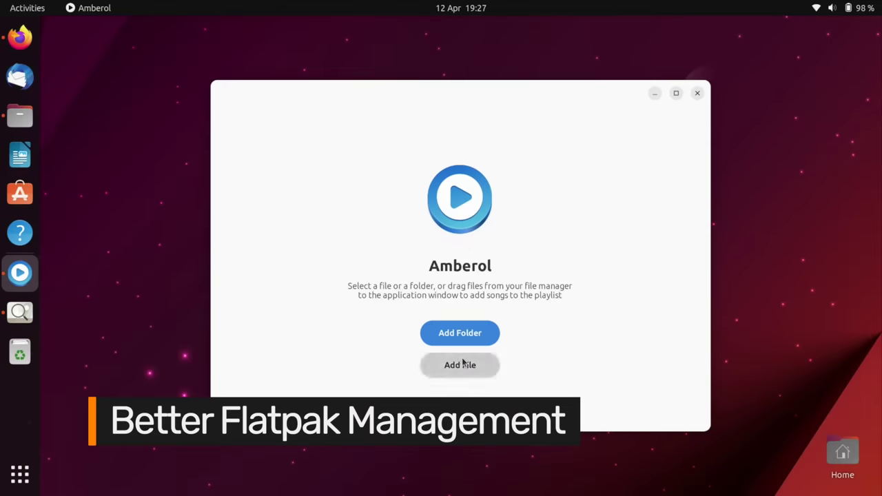
left_click(462, 365)
double_click(455, 200)
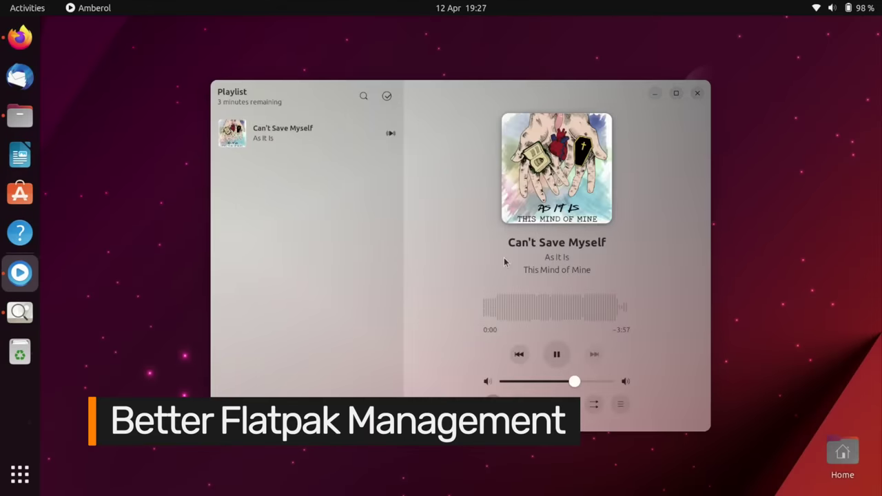
left_click(696, 93)
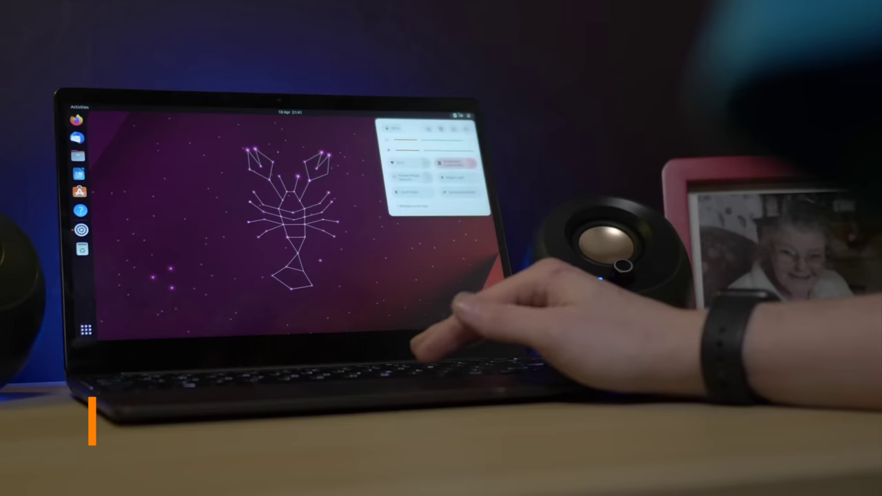
Expand the 1 Background App entry in quick settings and end Amberol
left_click(458, 206)
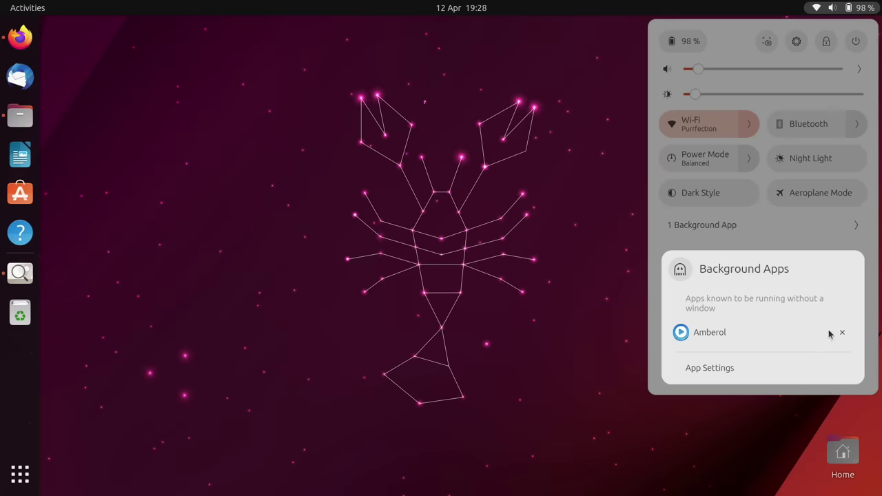
left_click(843, 333)
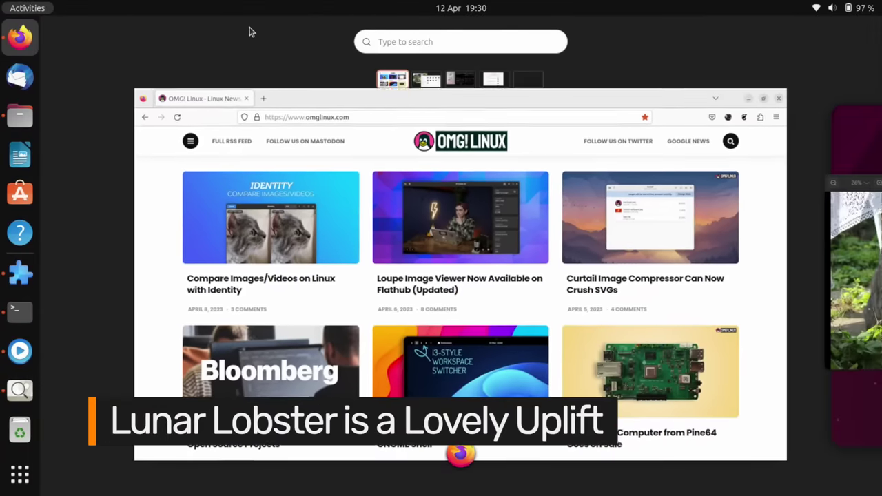
Move from the app grid to the workspace showing Extension Manager with Super+Page Down
key("super")
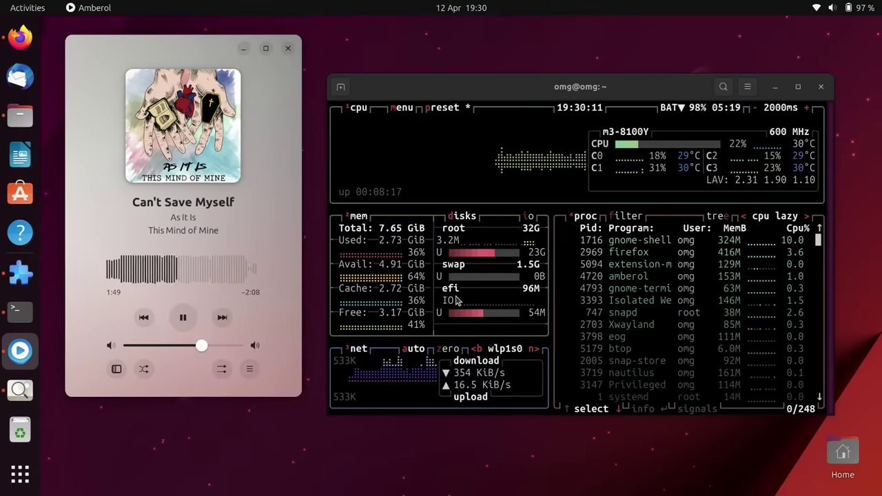
key("super+Page_Down")
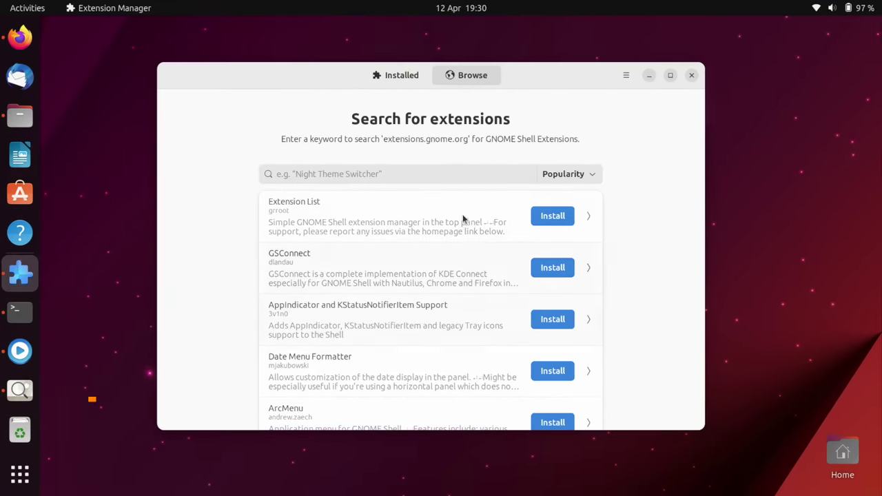